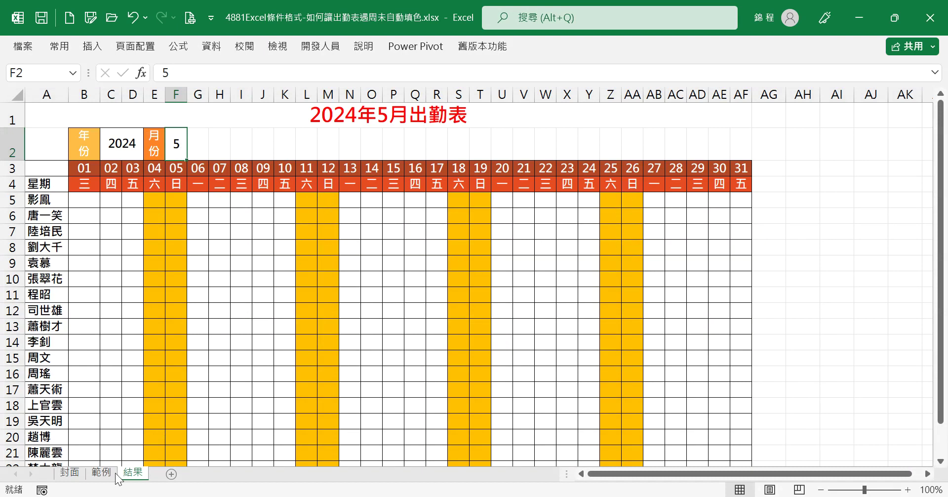
On the 範例 sheet, enter the formula =WEEKDAY(B3,2) in cell AH5, with weeks numbered from Monday as 1
click(98, 473)
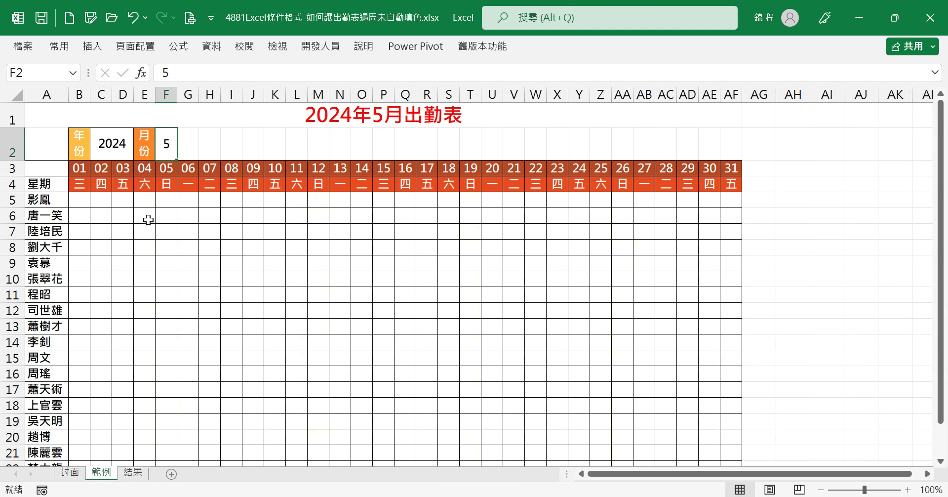
click(789, 202)
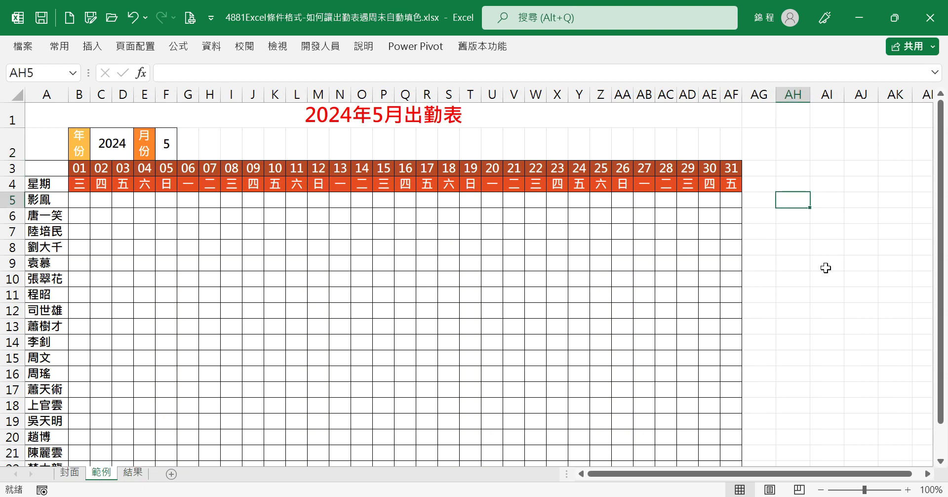
text(=WEE)
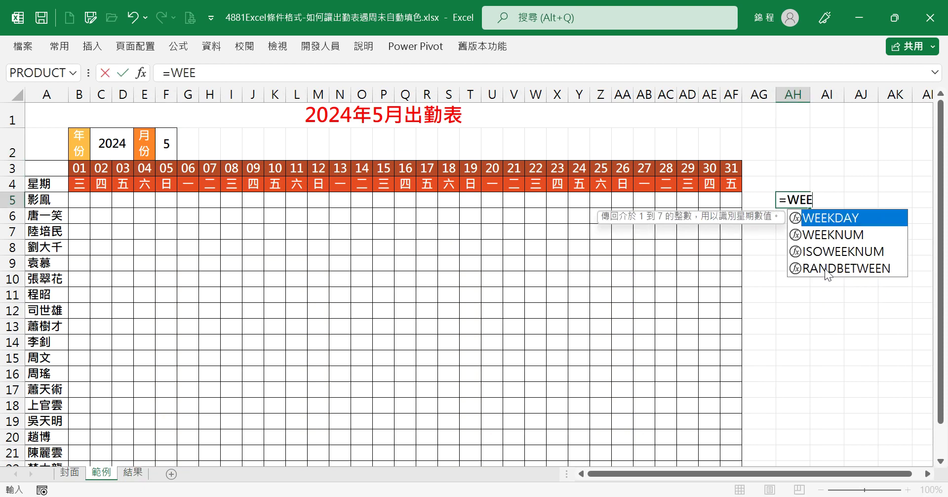
text(KDAY()
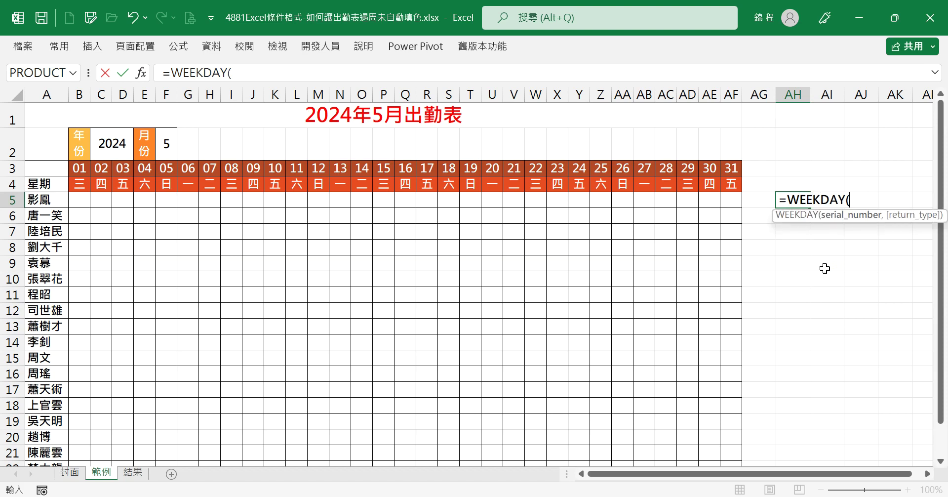
click(79, 170)
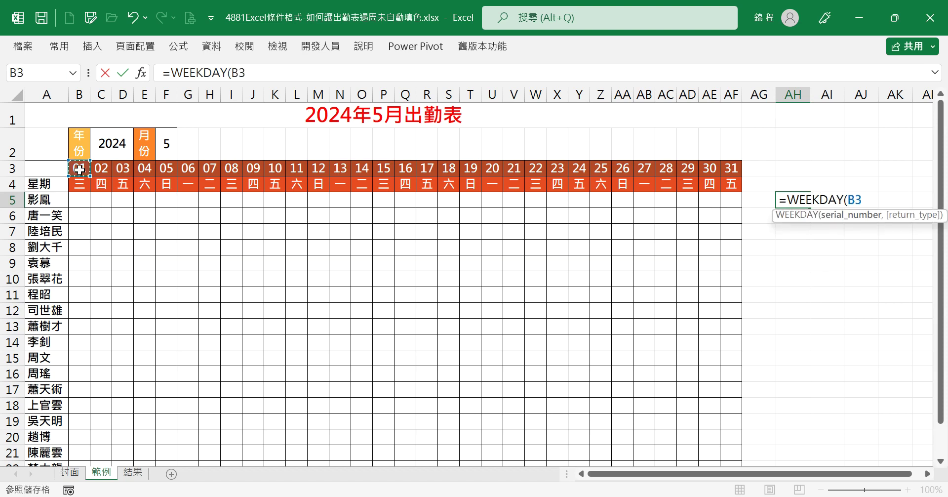
text(,)
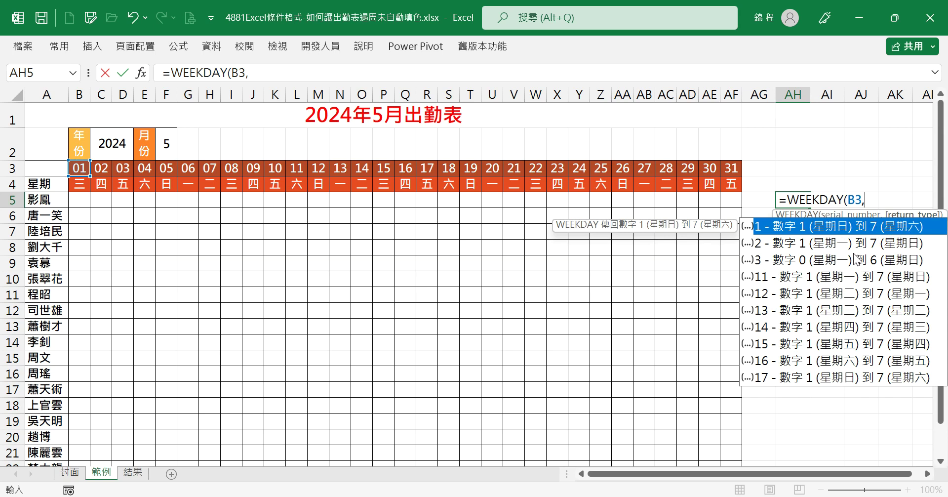
click(836, 245)
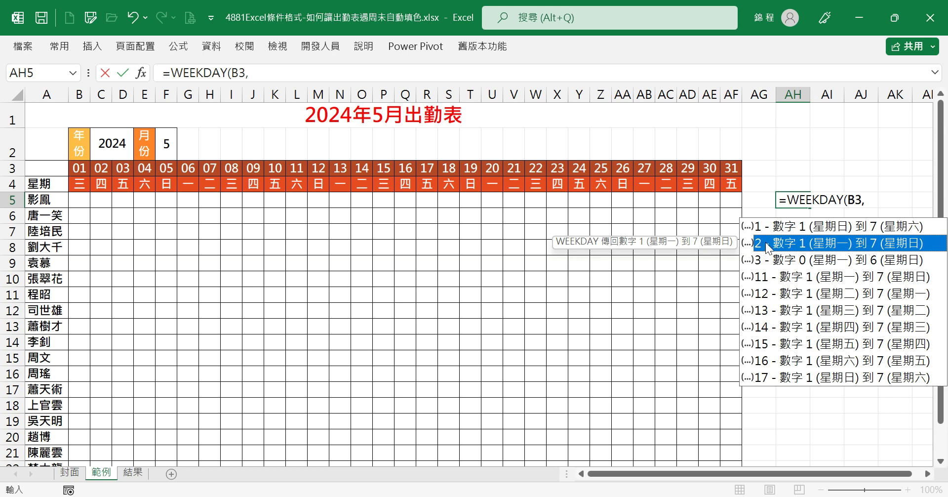
double_click(869, 250)
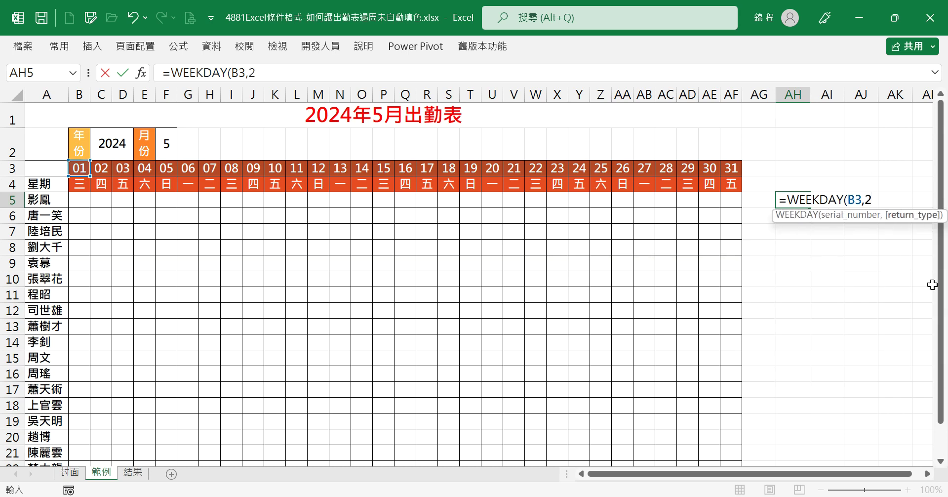
text())
key(Tab)
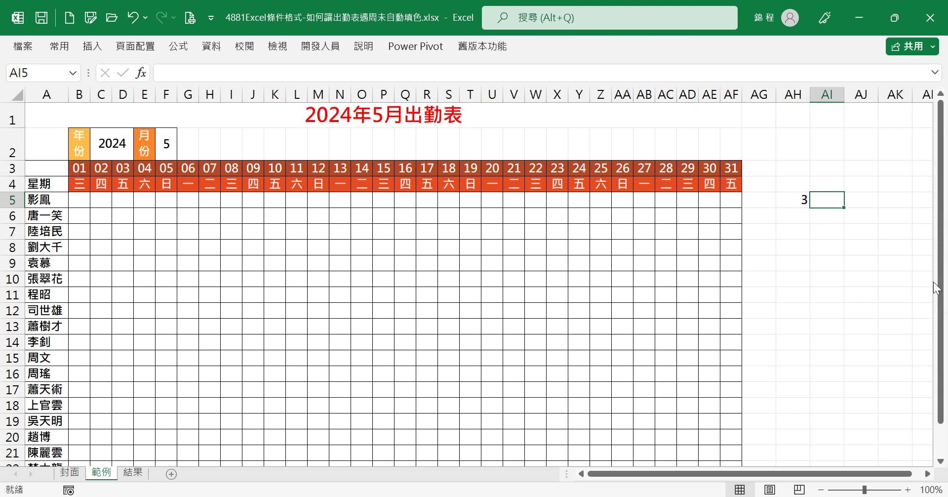
Set the month in F2 to 3 and check the WEEKDAY result in AH5
click(789, 201)
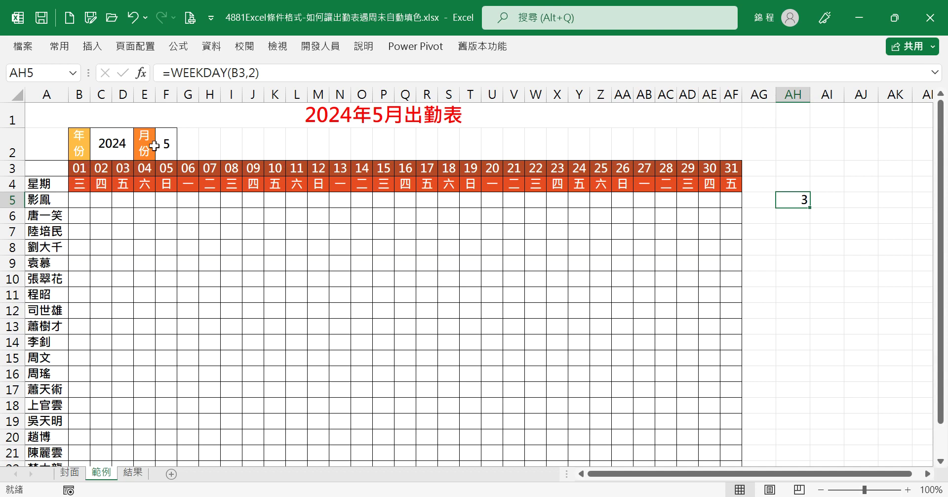
click(171, 144)
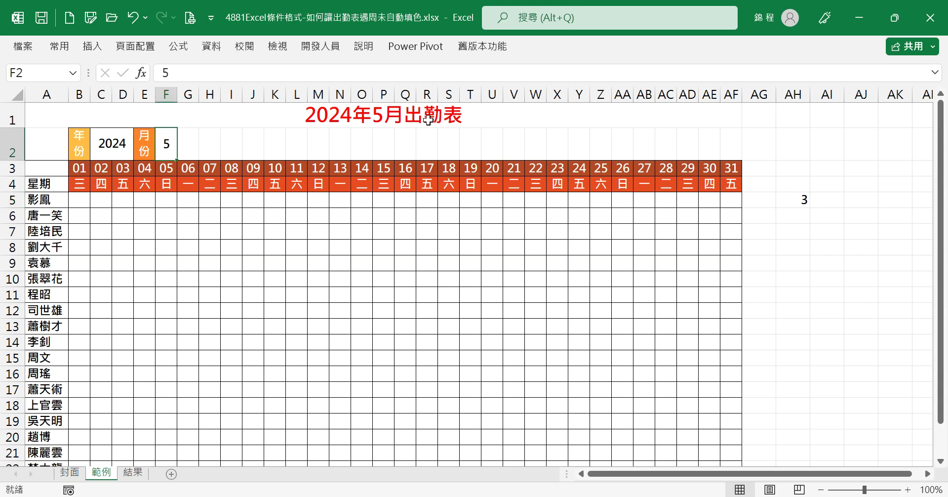
text(3)
key(Tab)
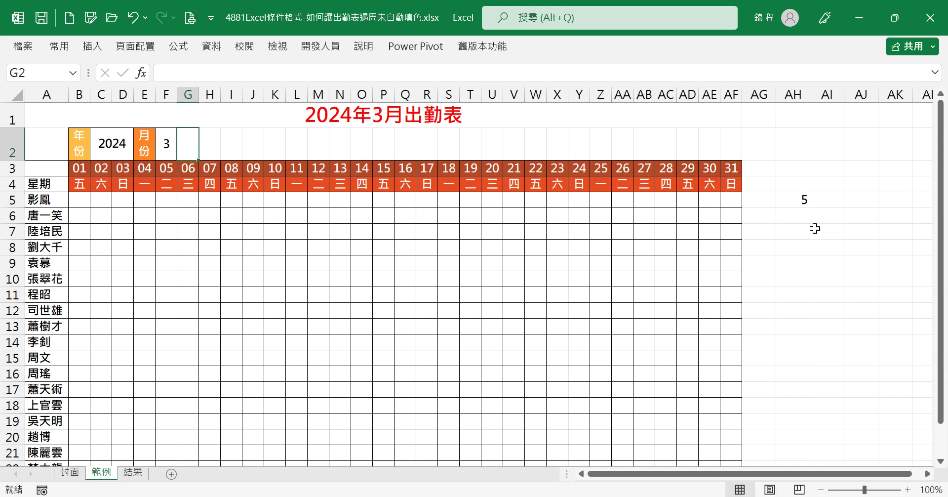
click(800, 201)
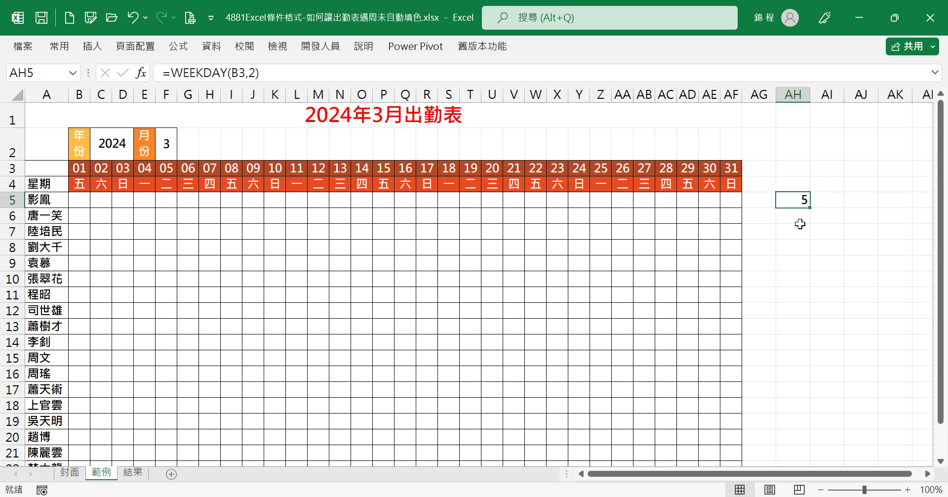
Create a new conditional formatting rule for the attendance cells B5:AF23 that uses a formula to determine which cells to format
click(81, 203)
mouse_move(81, 203)
mouse_down()
mouse_move(652, 375)
mouse_move(724, 438)
mouse_move(730, 461)
mouse_move(734, 426)
mouse_up()
scroll(327, 264, up, 1)
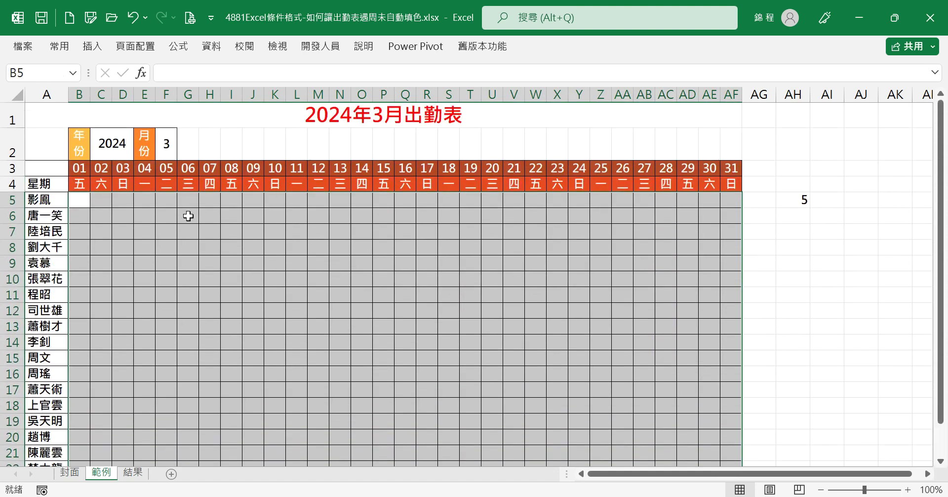
scroll(617, 344, down, 2)
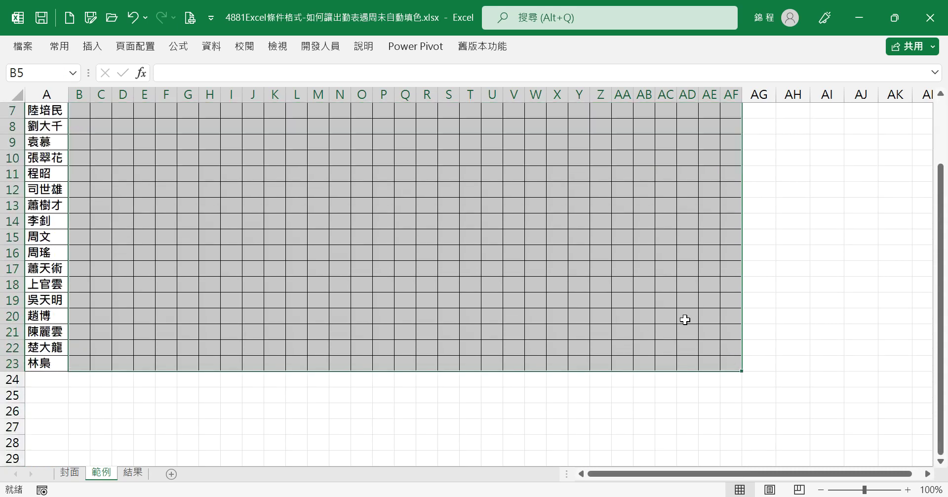
scroll(619, 280, up, 2)
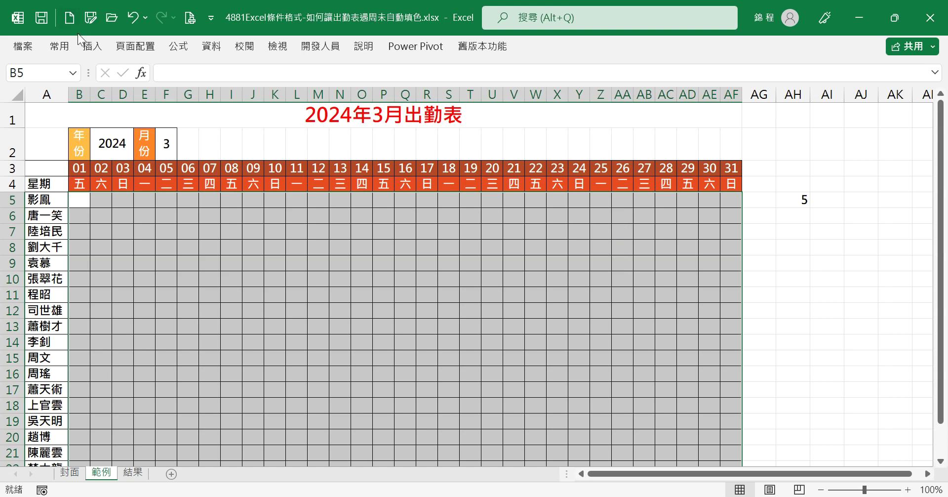
click(59, 46)
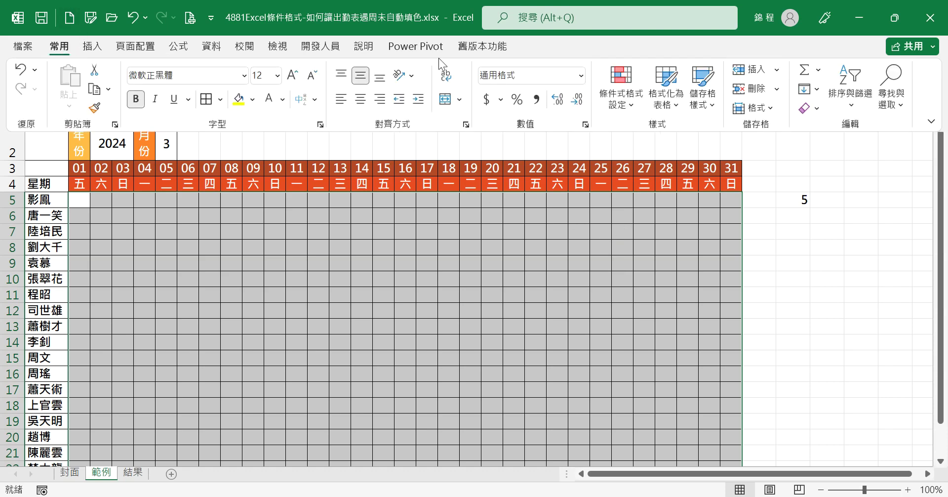
click(625, 108)
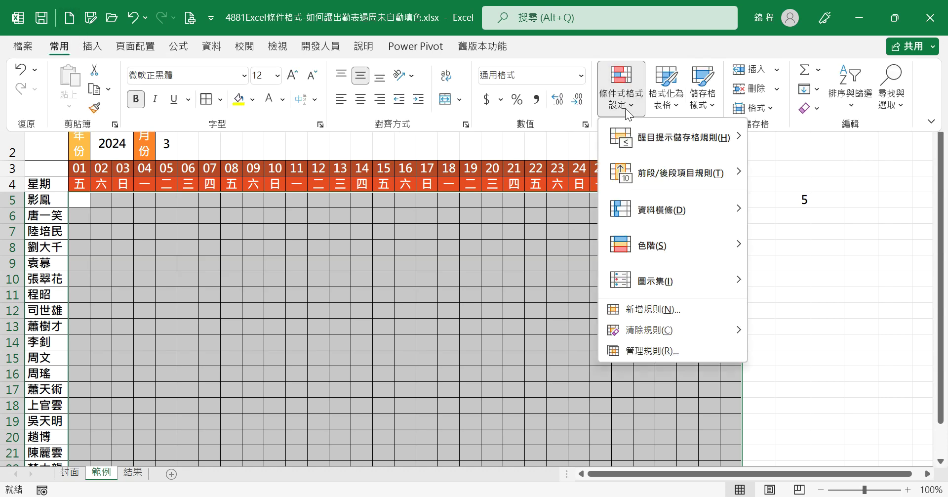
click(659, 309)
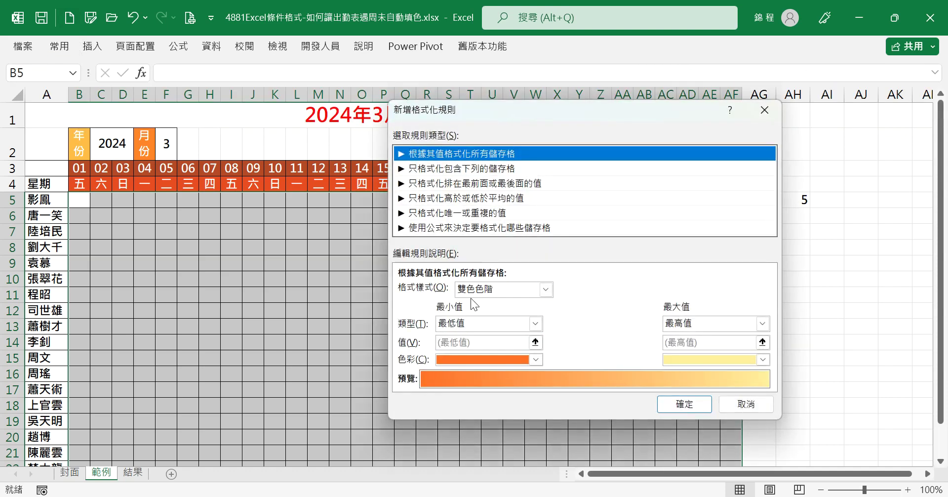
click(466, 228)
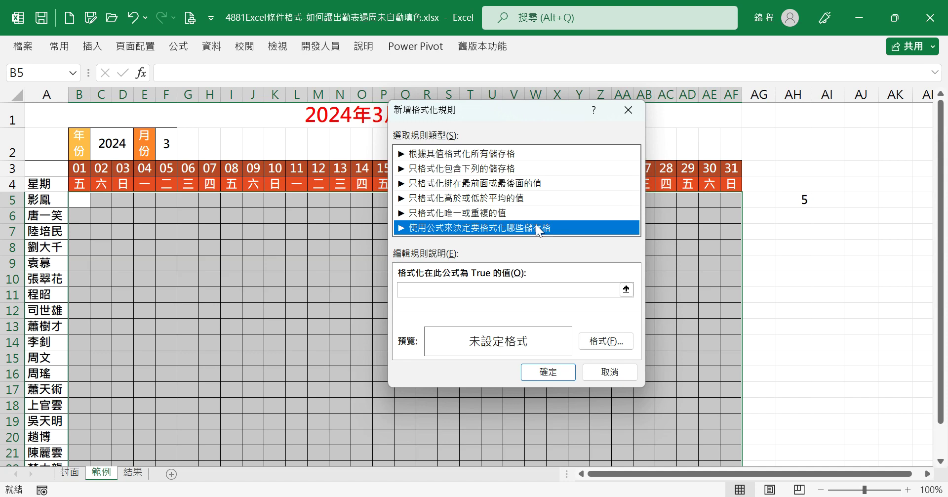
Enter =WEEKDAY(B$3,2)>=6 as the rule's formula, keeping the column relative and the row fixed
click(422, 290)
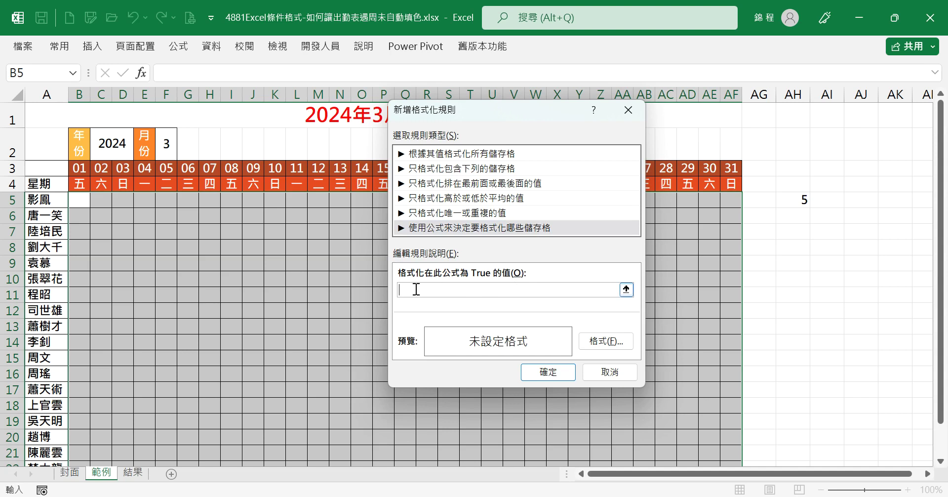
text(=WEEKDAY()
click(80, 168)
text(,)
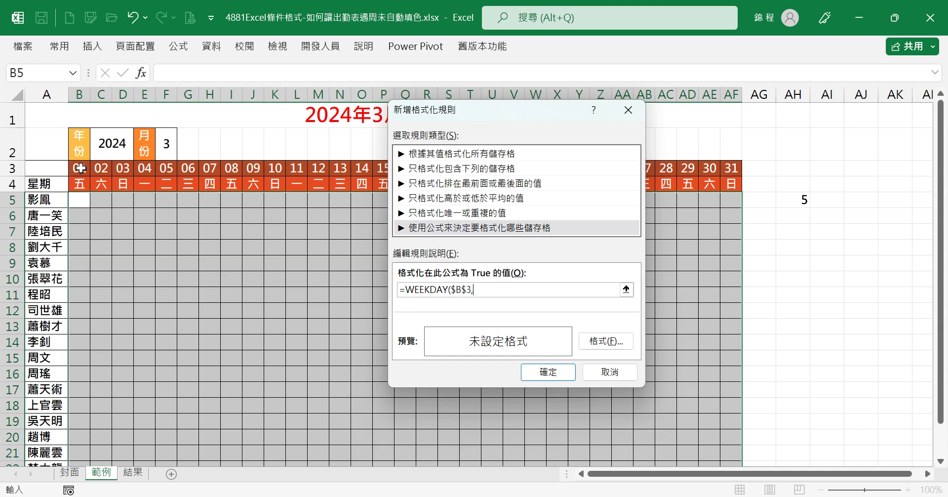
text(2))
click(458, 291)
key(BackSpace)
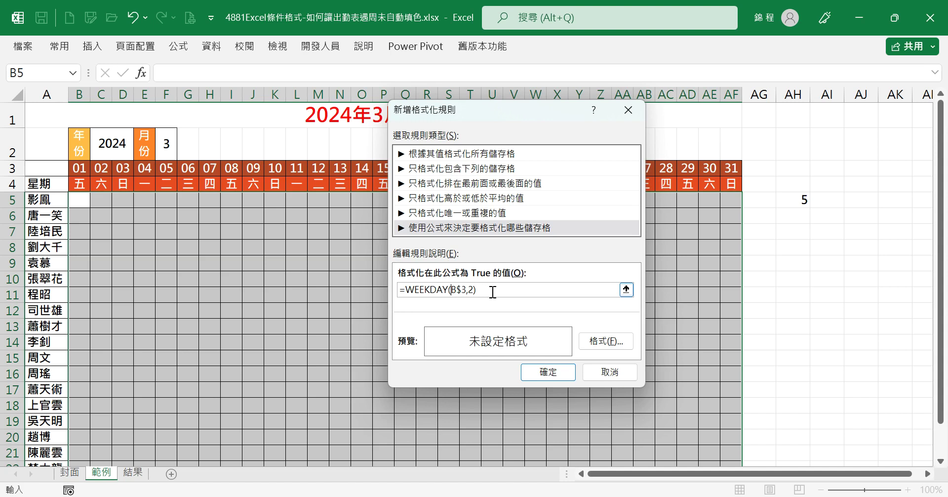
text(>=6)
Give the rule a bold white font and a gold-orange background fill, and apply it to the attendance cells
click(606, 341)
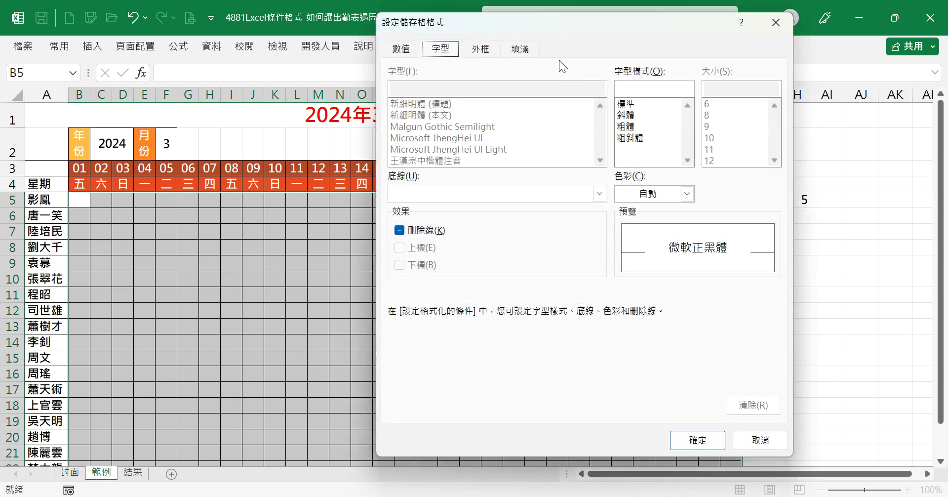
click(656, 197)
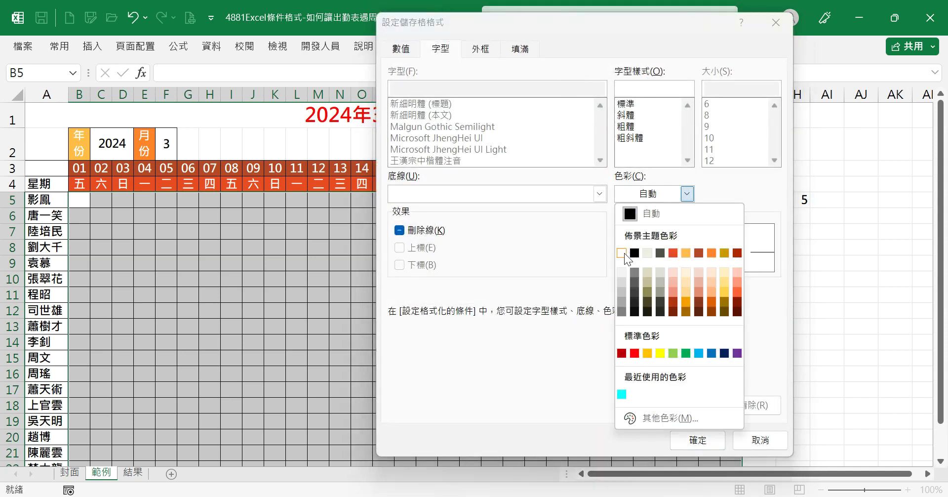
click(627, 250)
click(628, 130)
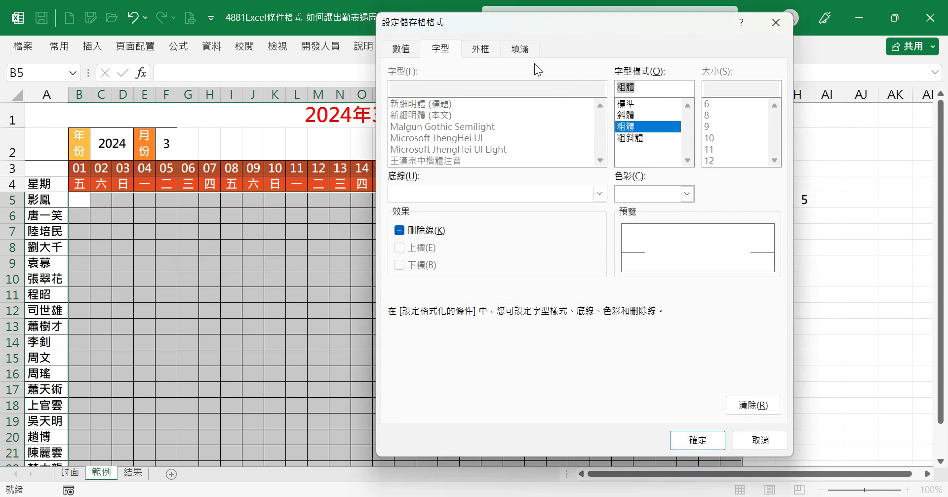
click(521, 49)
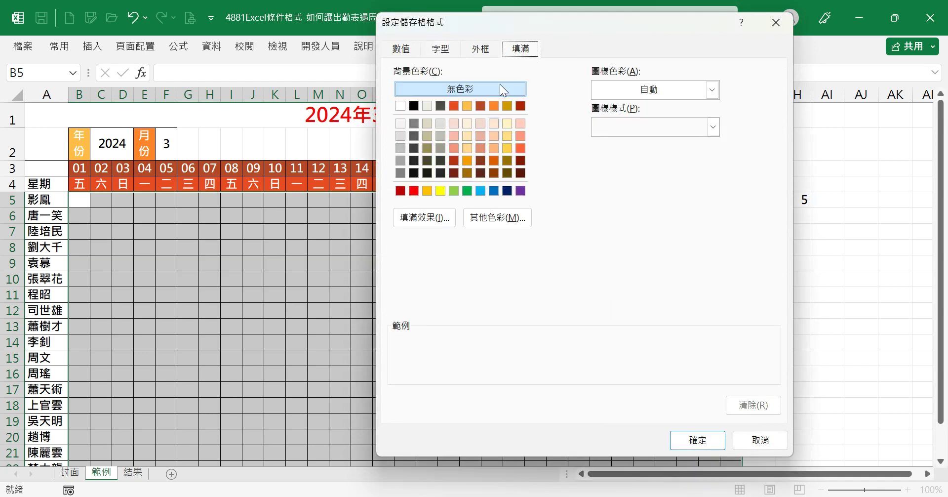
click(428, 191)
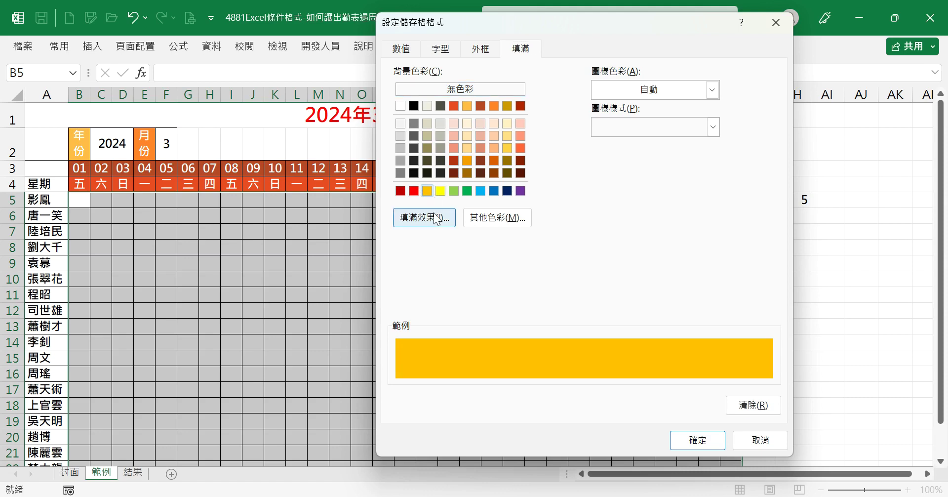
click(705, 441)
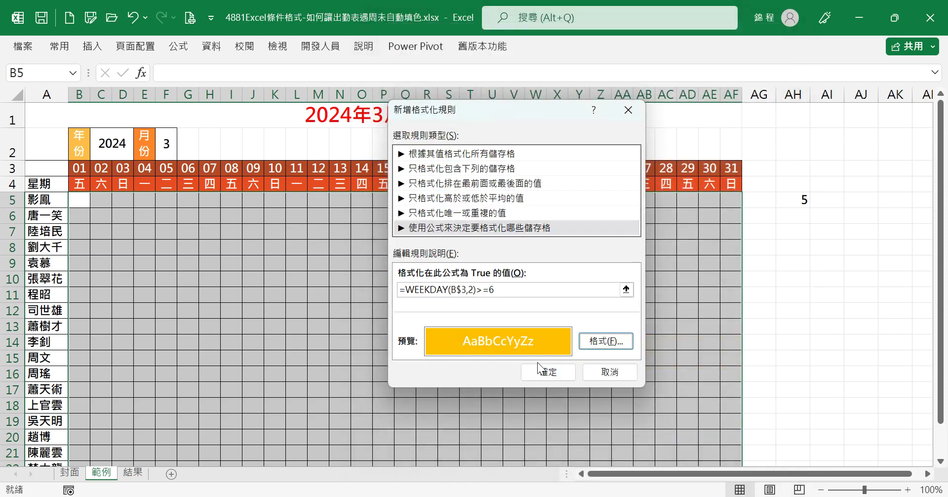
click(541, 367)
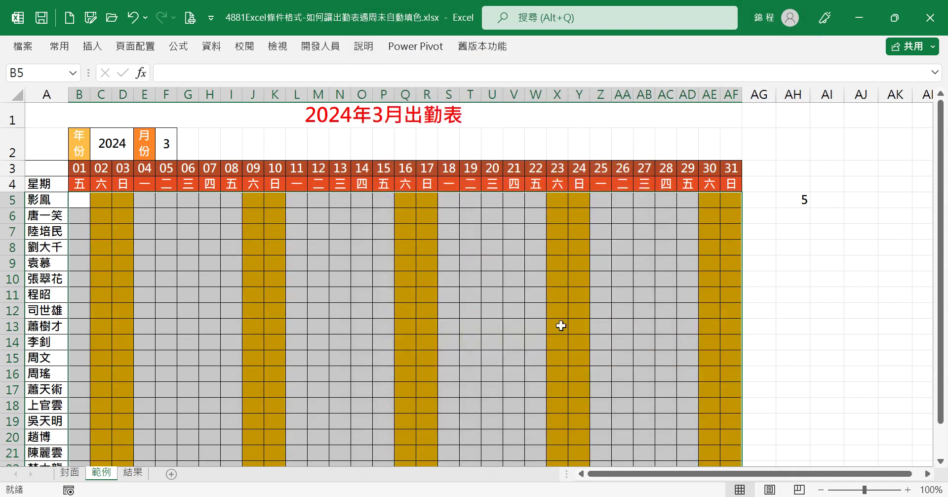
Delete the test WEEKDAY formula from cell AH5
click(802, 200)
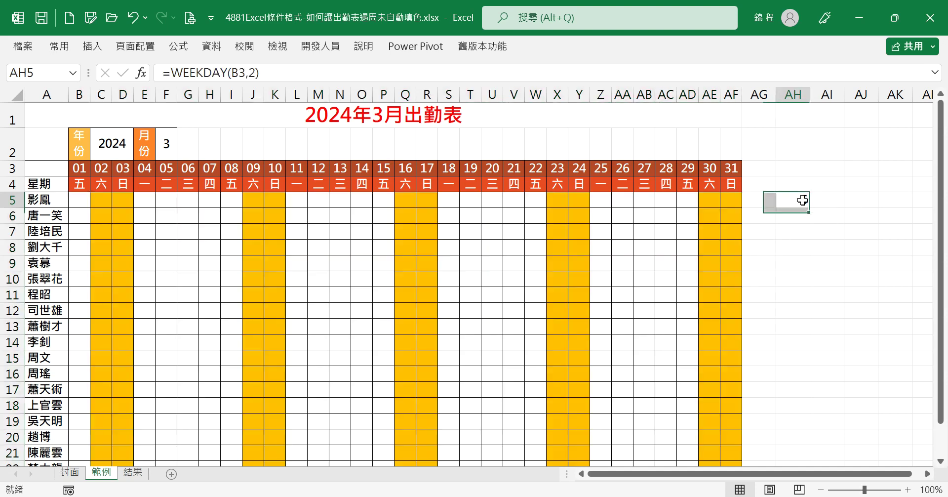
key(Delete)
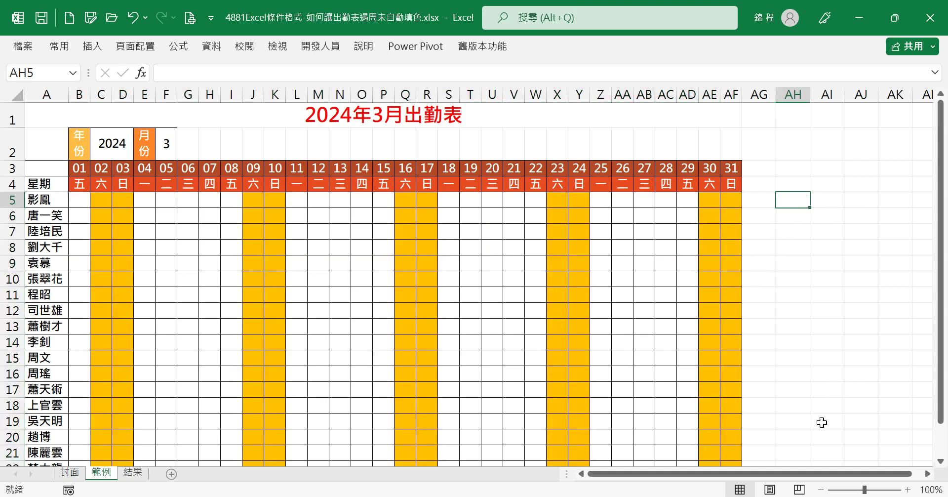
Test the weekend highlighting by setting the month in F2 to 4, 5 and 6 in turn
click(167, 157)
text(4)
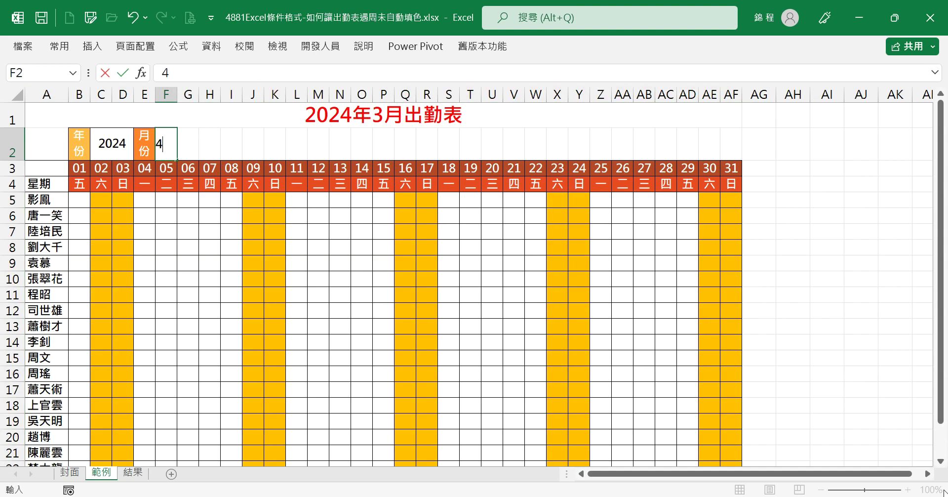
key(Tab)
key(Left)
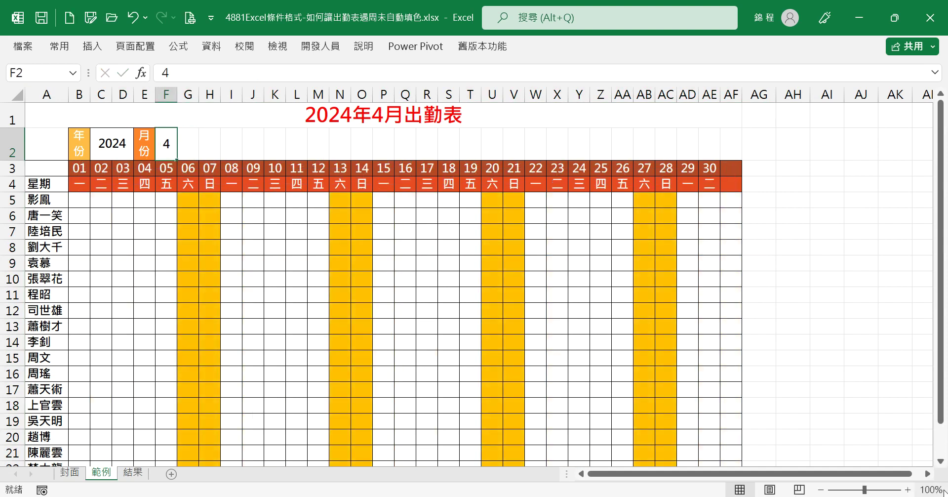
text(5)
key(Tab)
key(Left)
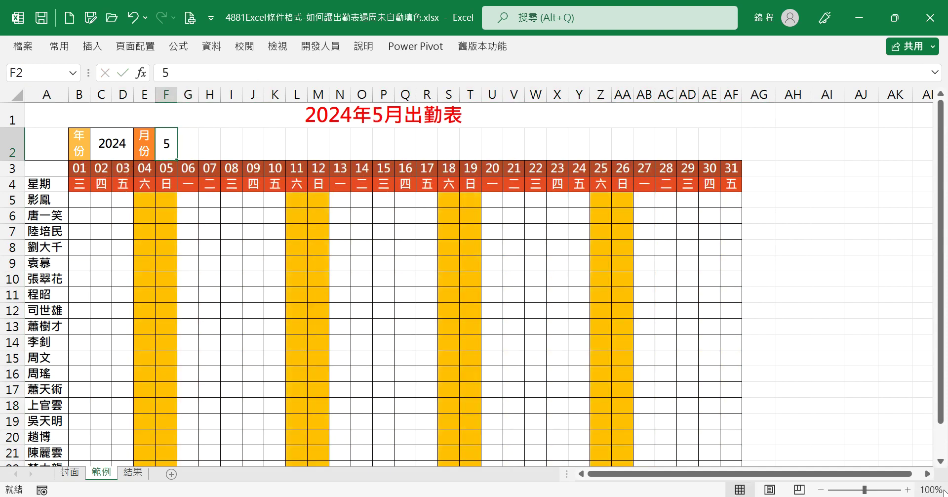
text(6)
key(Tab)
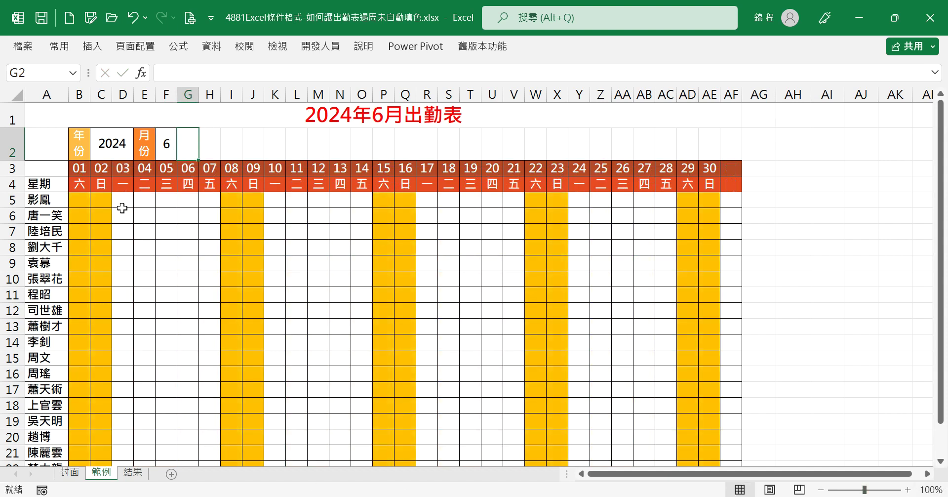
click(166, 144)
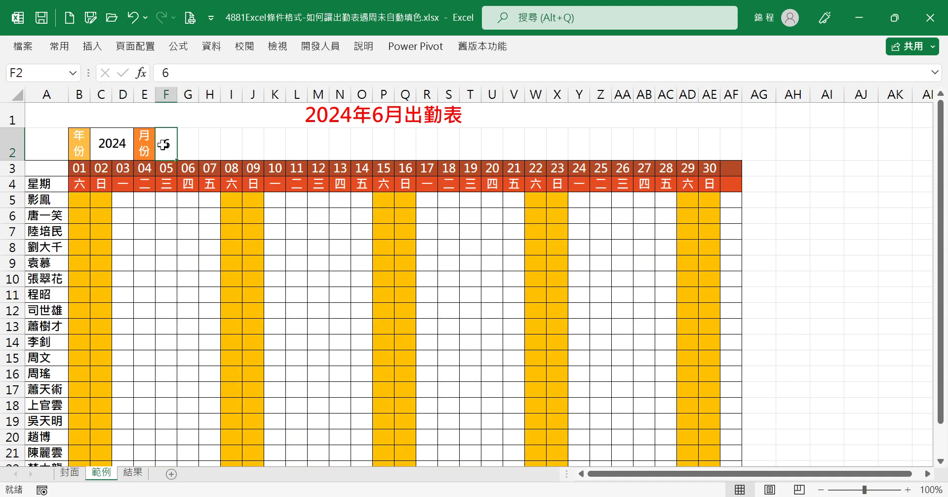